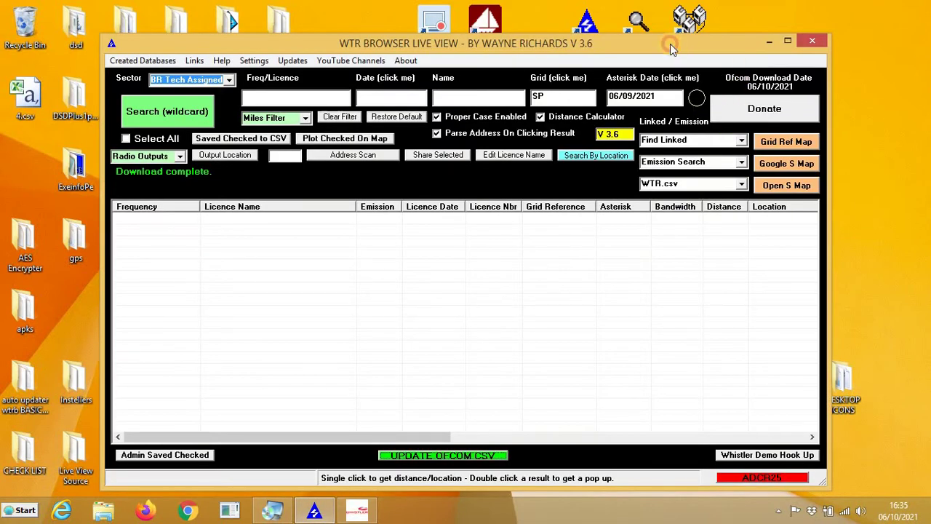
- Drag the WTR Browser Live View window into position on the desktop
mouse_move(670, 44)
left_mouse_down()
mouse_move(819, 56)
mouse_move(704, 53)
left_mouse_up()
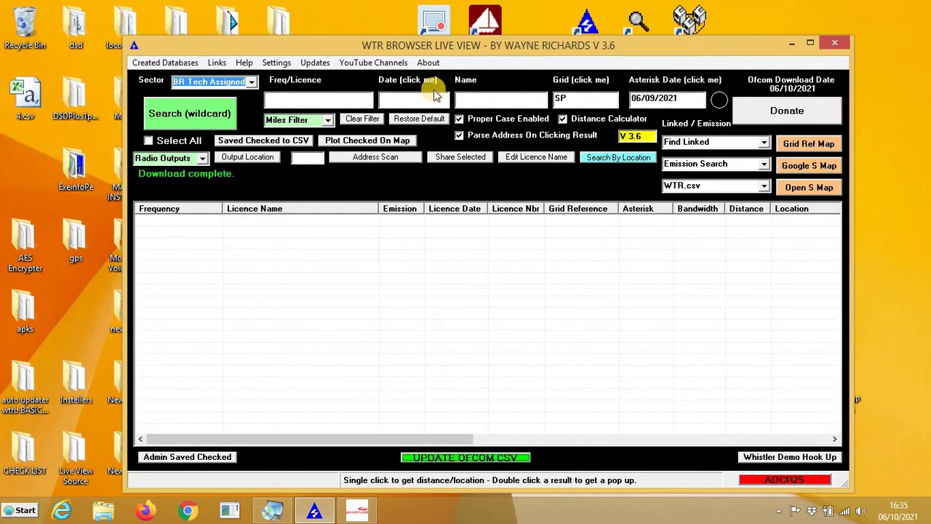
- Run a wildcard licence search with the date filter set to September 2021
left_click(399, 81)
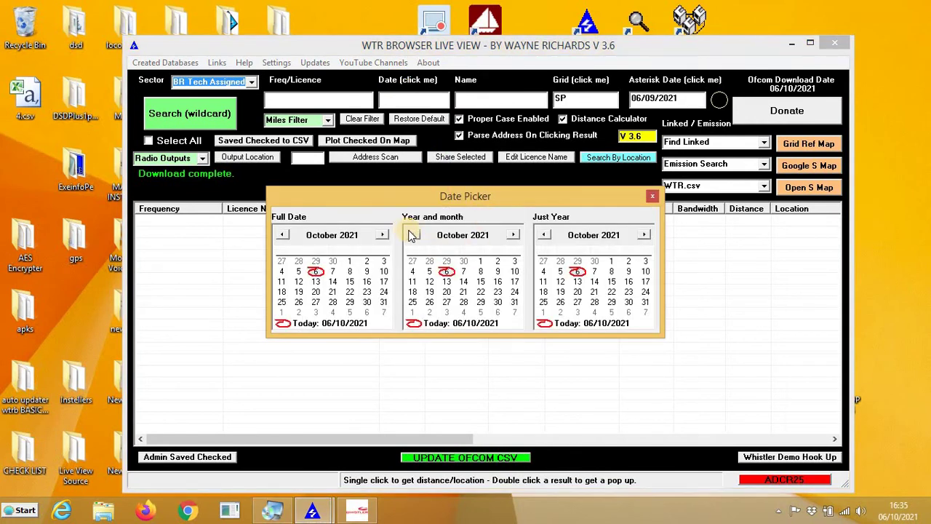
left_click(412, 235)
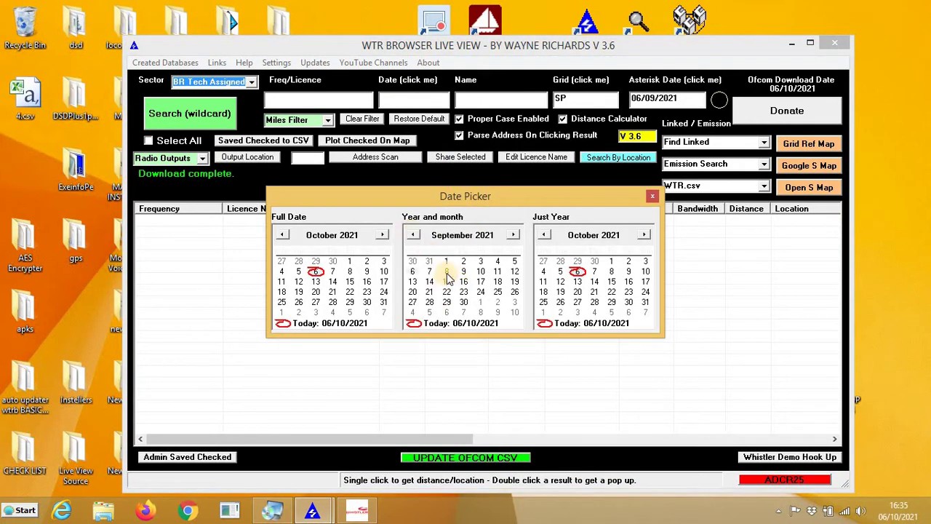
left_click(447, 275)
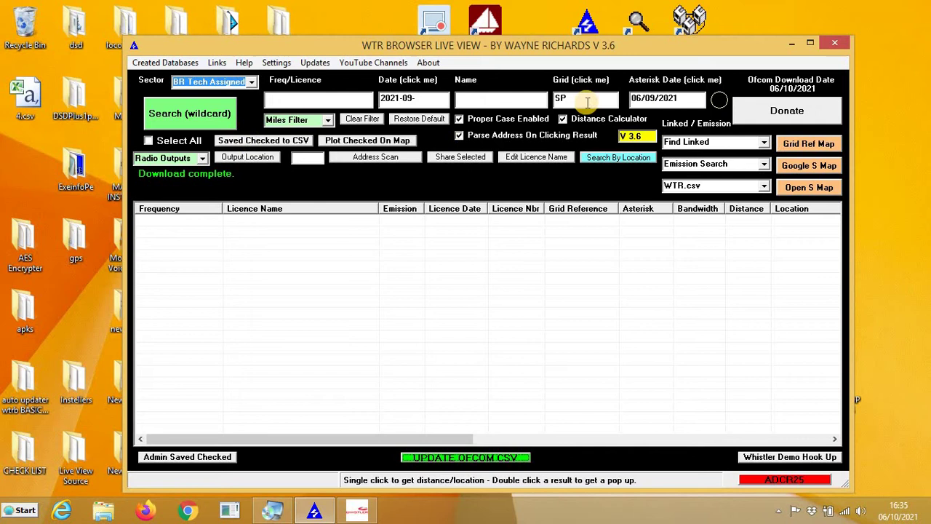
left_click(205, 124)
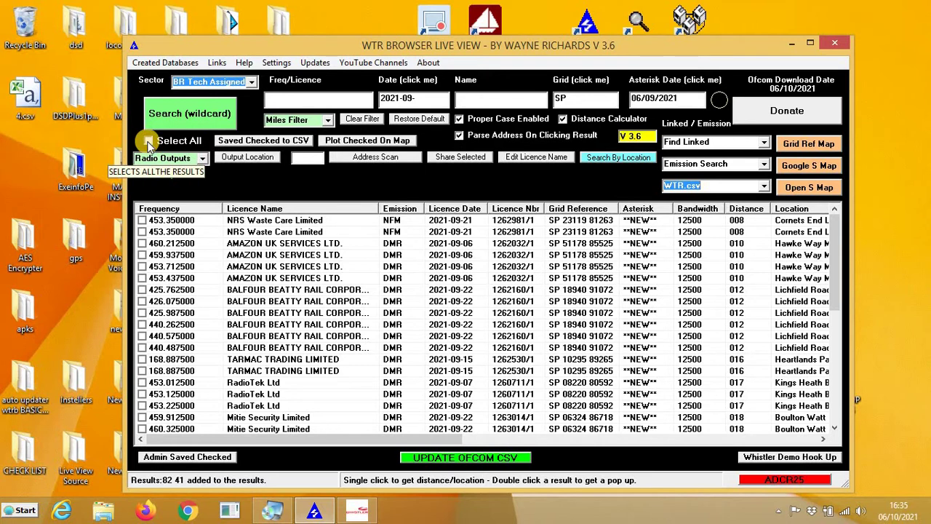
- Select all 41 results and send them to the Whistler Radio Output
left_click(149, 141)
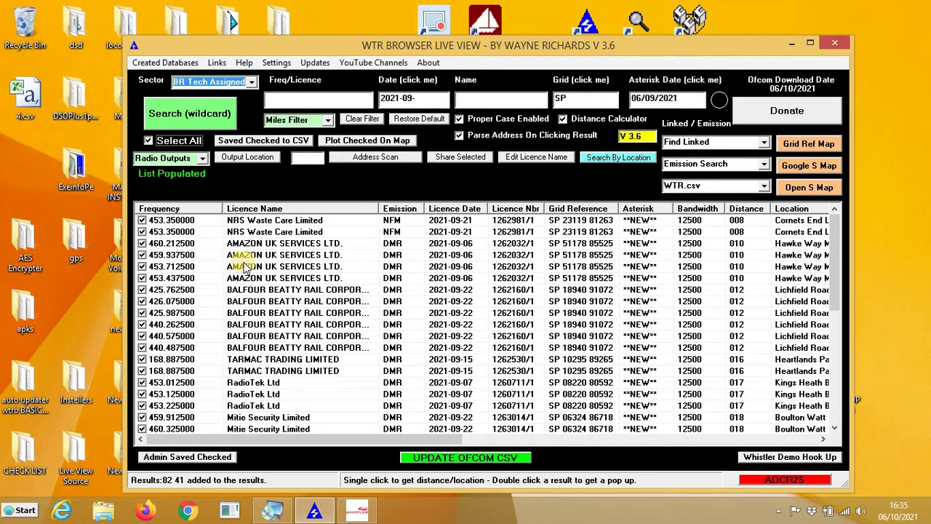
left_click(203, 160)
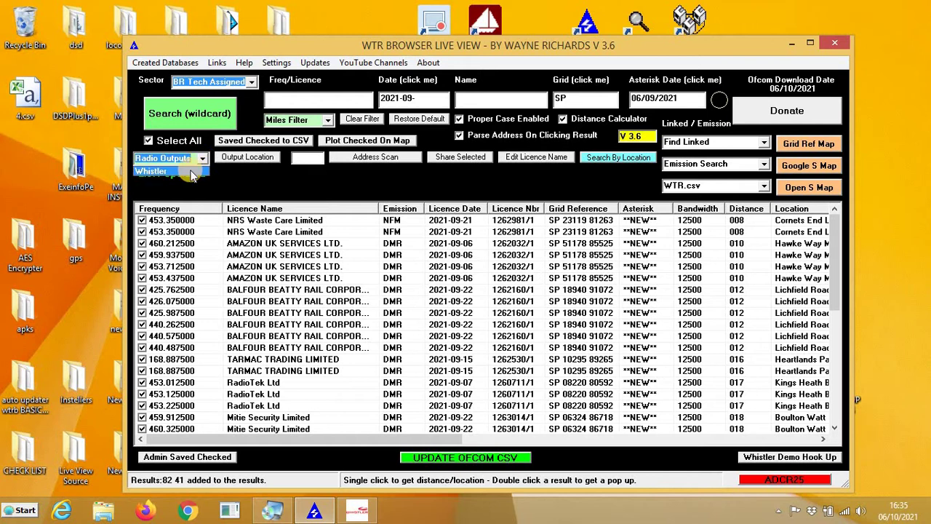
left_click(192, 173)
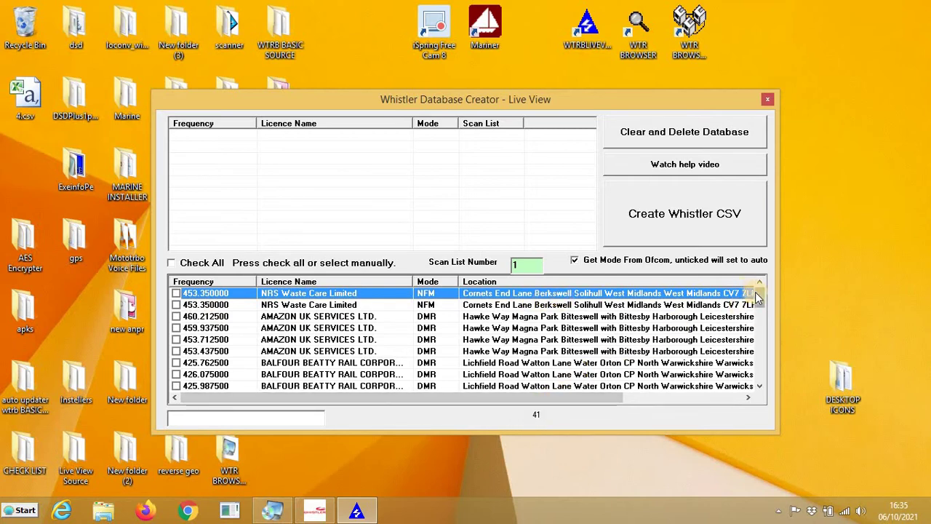
- Scroll the creator list and tick Check All for the 41 frequencies
scroll(758, 371, "down", 3)
scroll(763, 353, "up", 3)
scroll(757, 342, "down", 5)
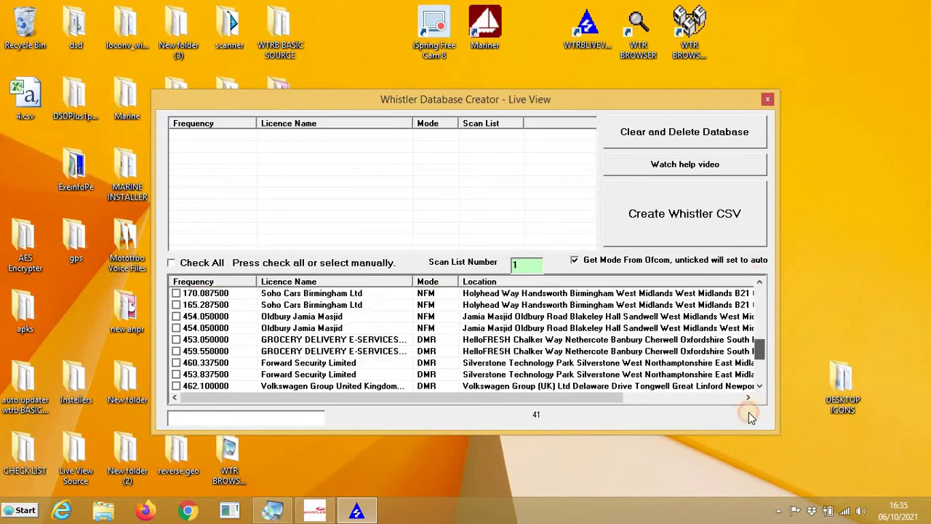
scroll(735, 335, "up", 2)
scroll(509, 327, "up", 3)
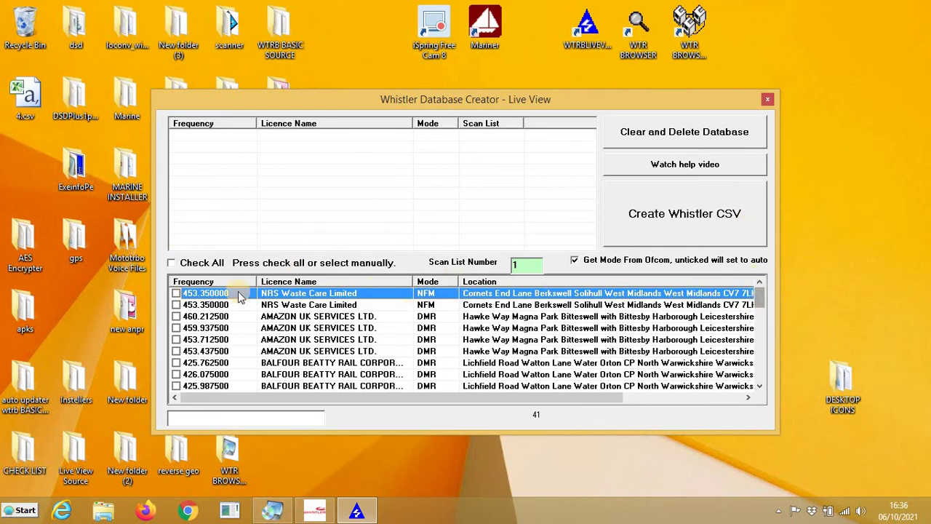
left_click(172, 262)
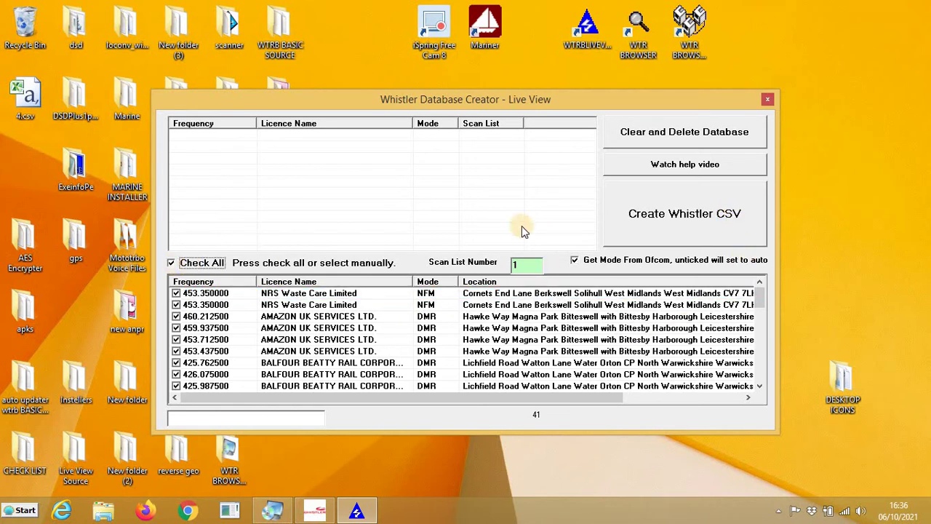
left_click(642, 217)
- Save the Whistler CSV as 'Whistler Database WTR.csv' on the Desktop
left_click(659, 209)
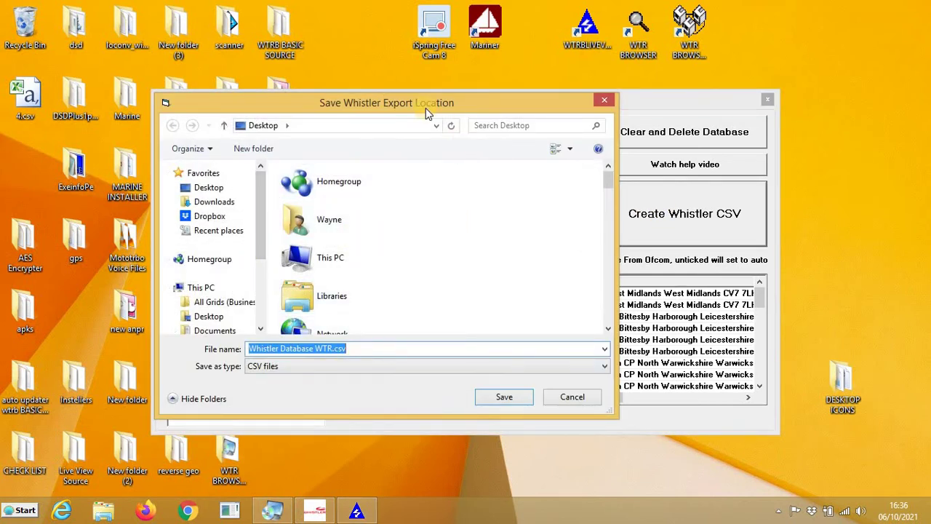
left_click_drag(425, 108, 486, 93)
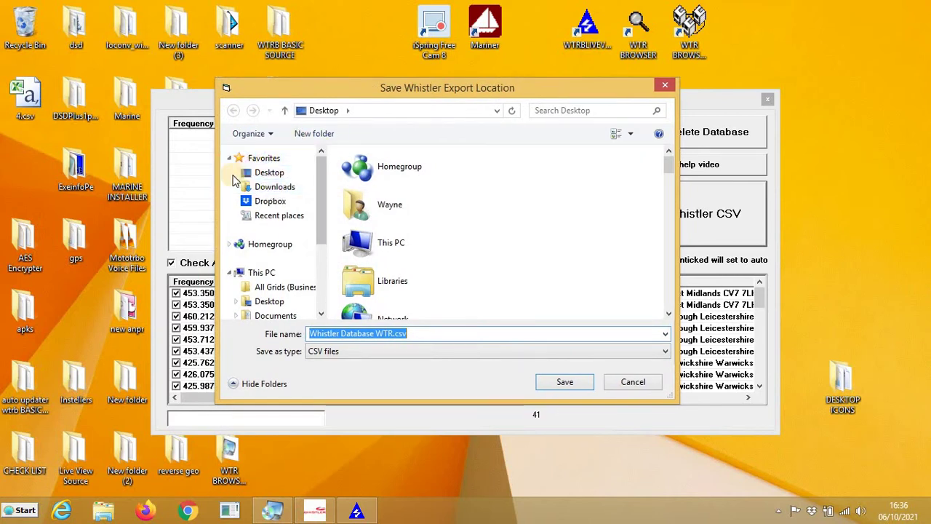
left_click(396, 246)
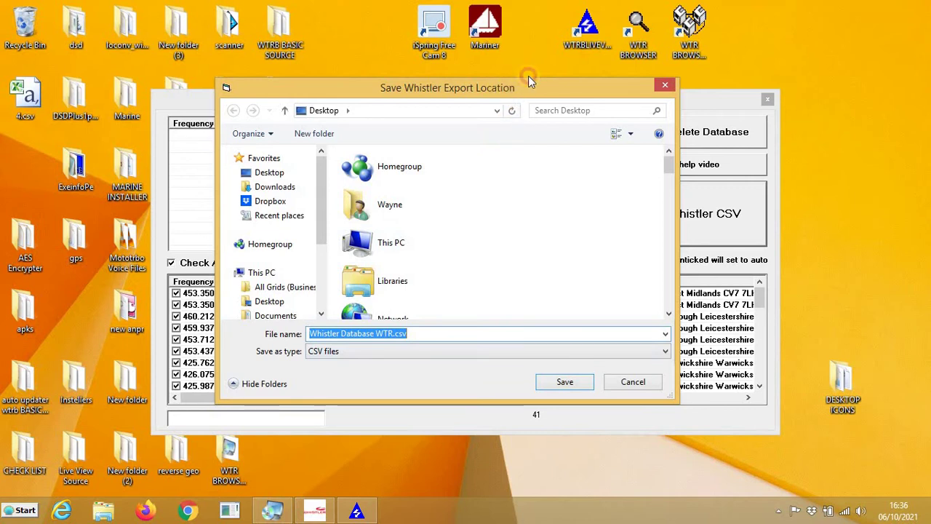
left_click_drag(528, 80, 560, 66)
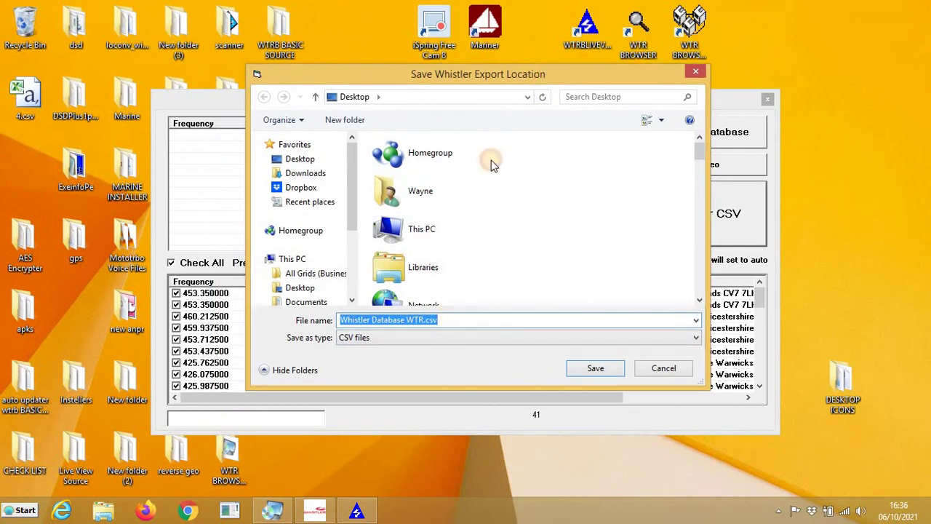
left_click(582, 373)
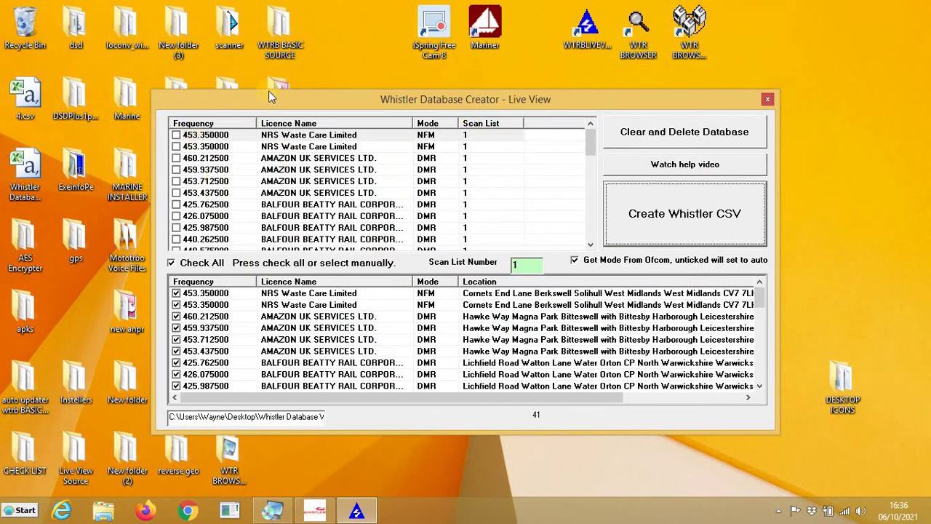
left_click_drag(269, 91, 314, 88)
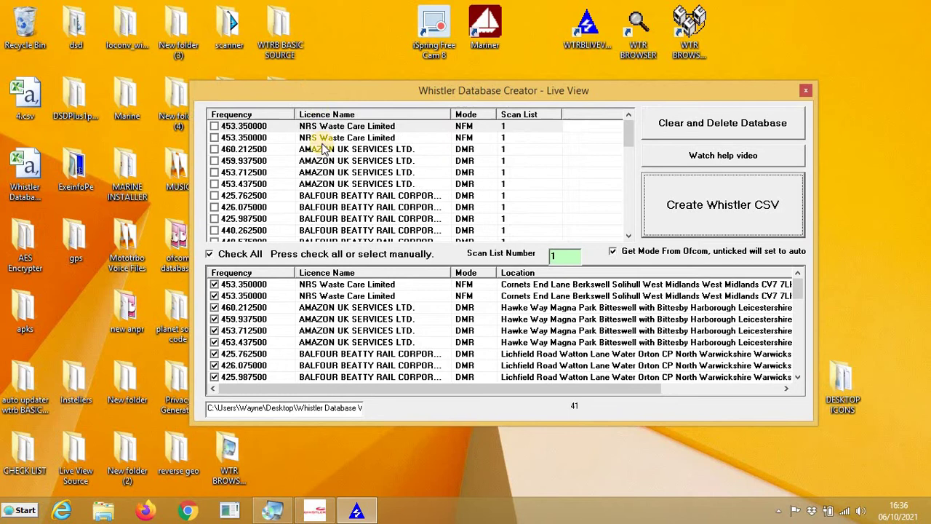
double_click(25, 171)
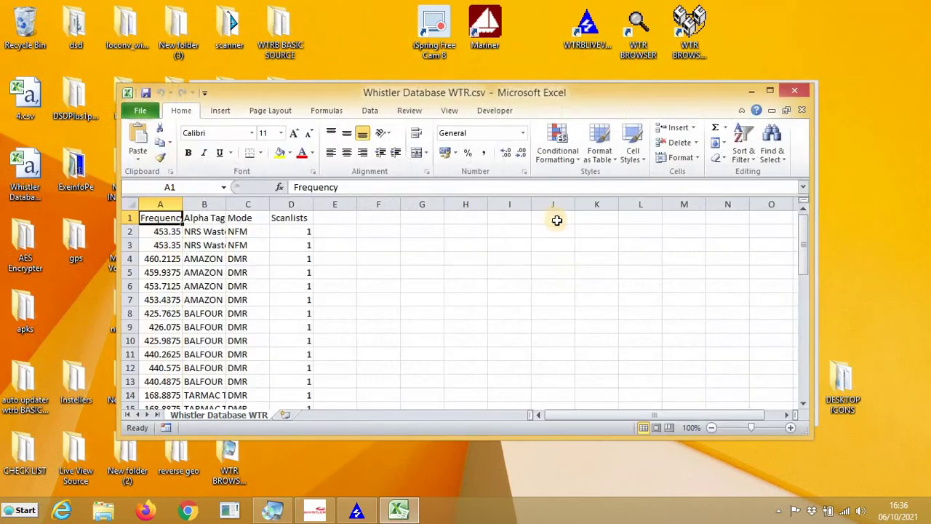
left_click(772, 88)
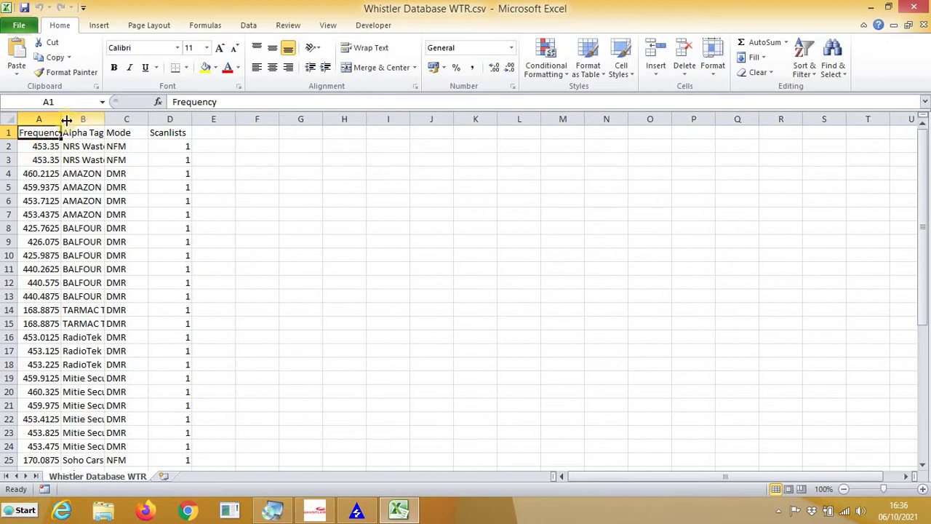
left_click_drag(63, 121, 244, 118)
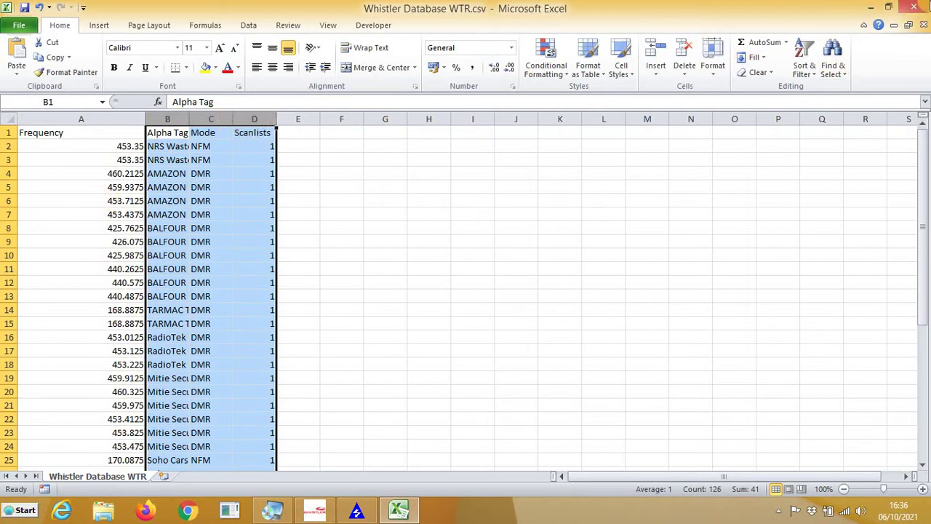
left_click(249, 148)
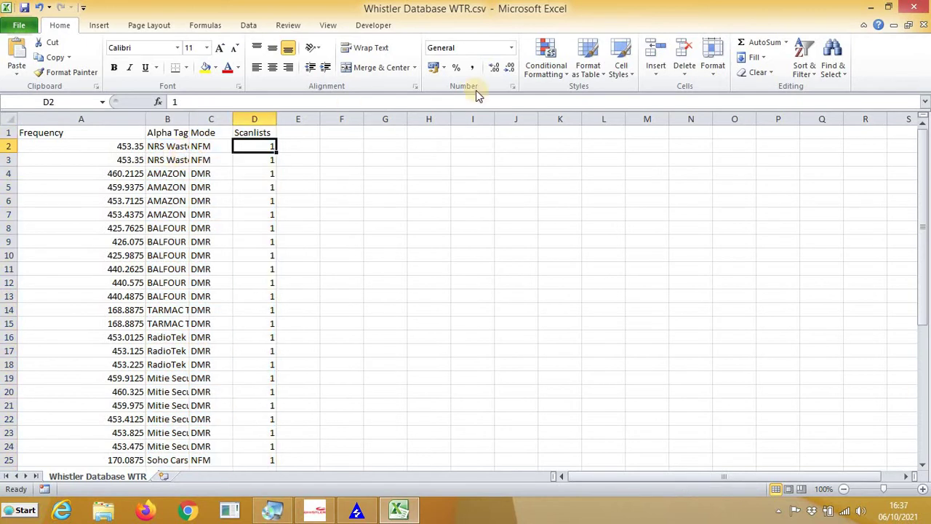
left_click(913, 7)
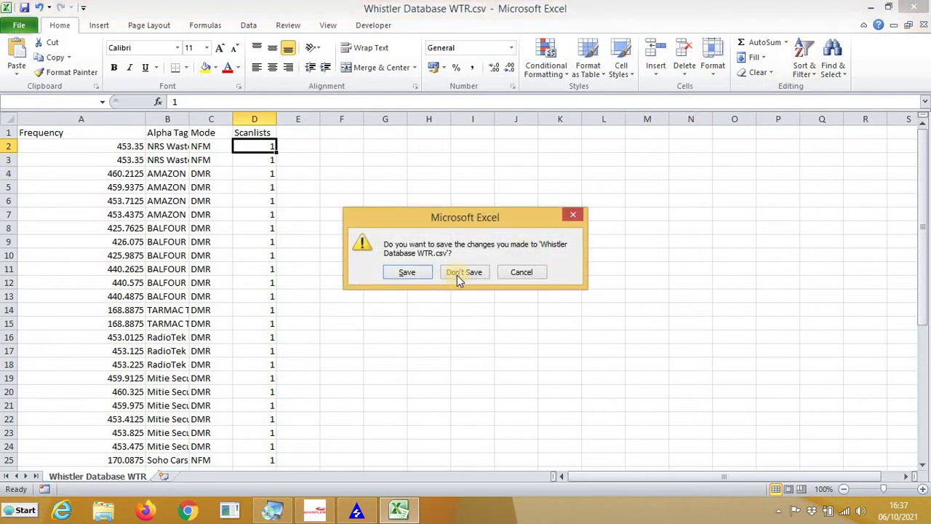
left_click(459, 275)
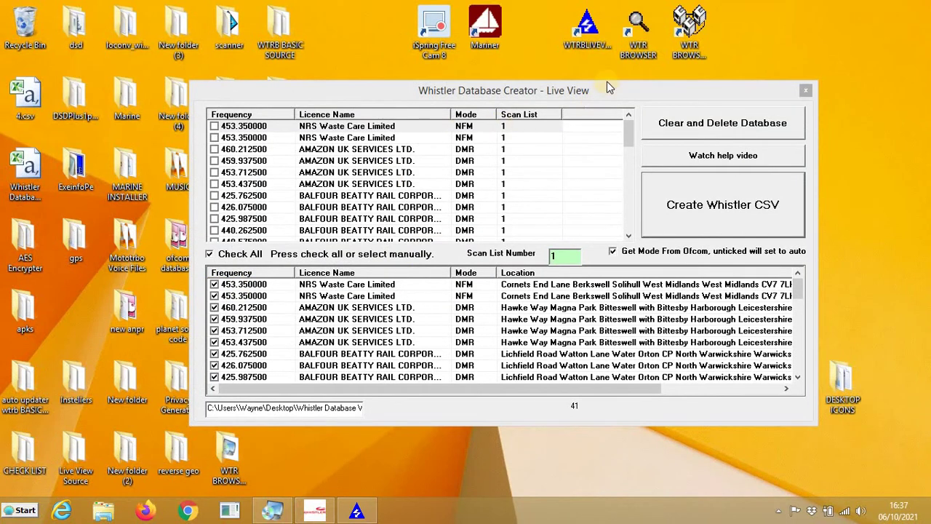
- Maximise Whistler CDAT and open 'Whistler Database WTR.csv' for conventional import
left_click(313, 511)
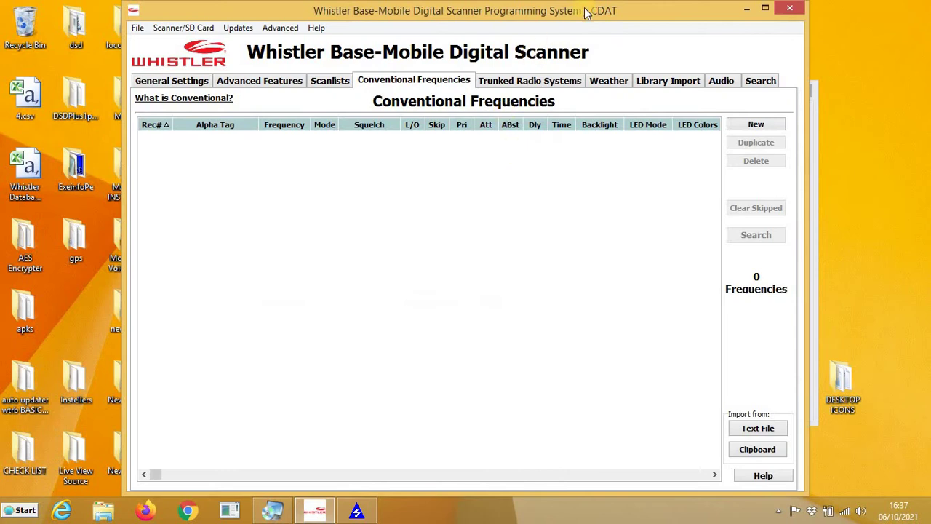
left_click_drag(551, 20, 482, 2)
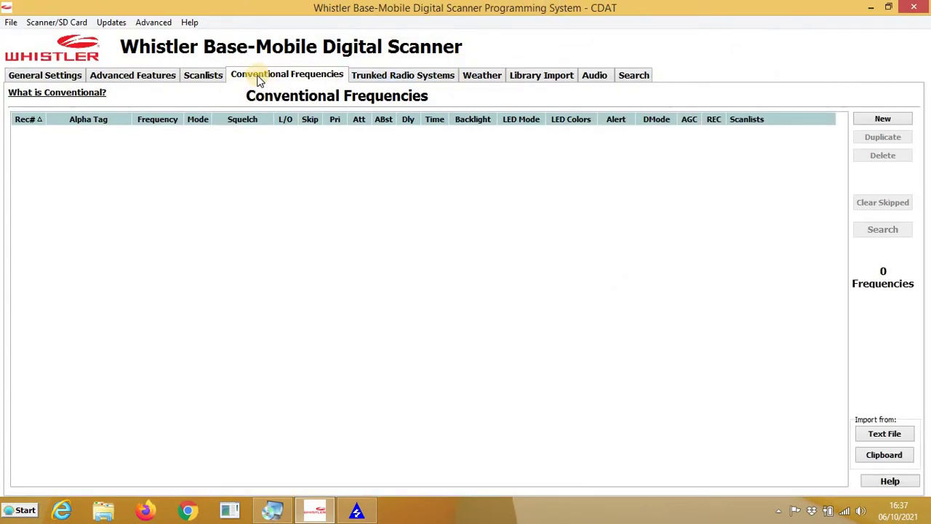
left_click(878, 435)
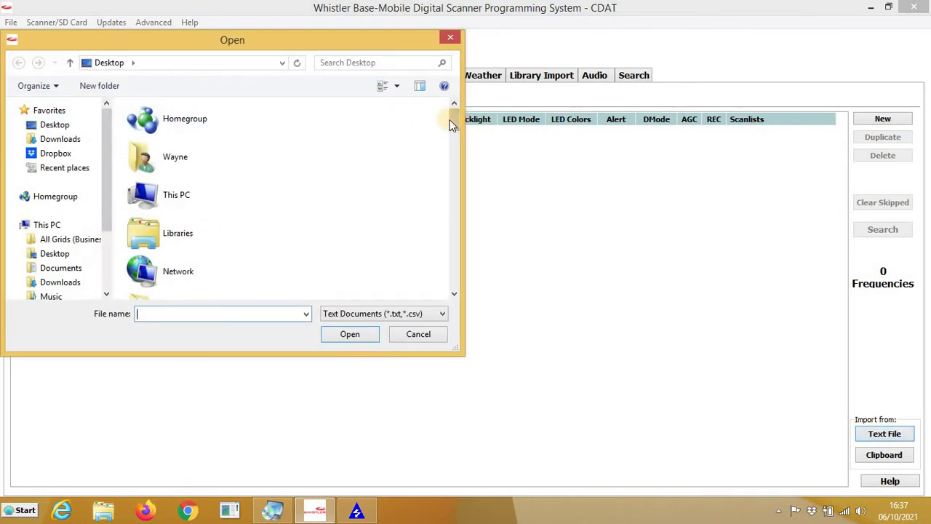
left_click_drag(454, 122, 456, 305)
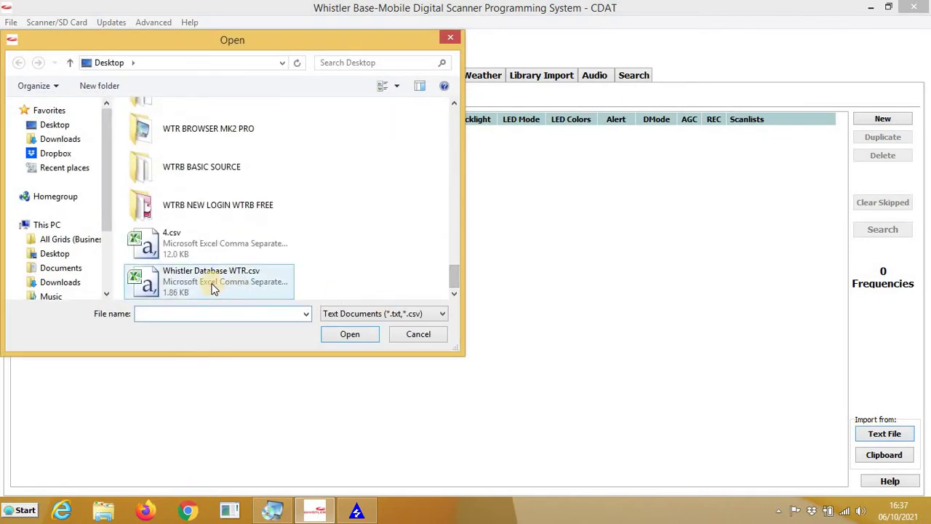
left_click(209, 282)
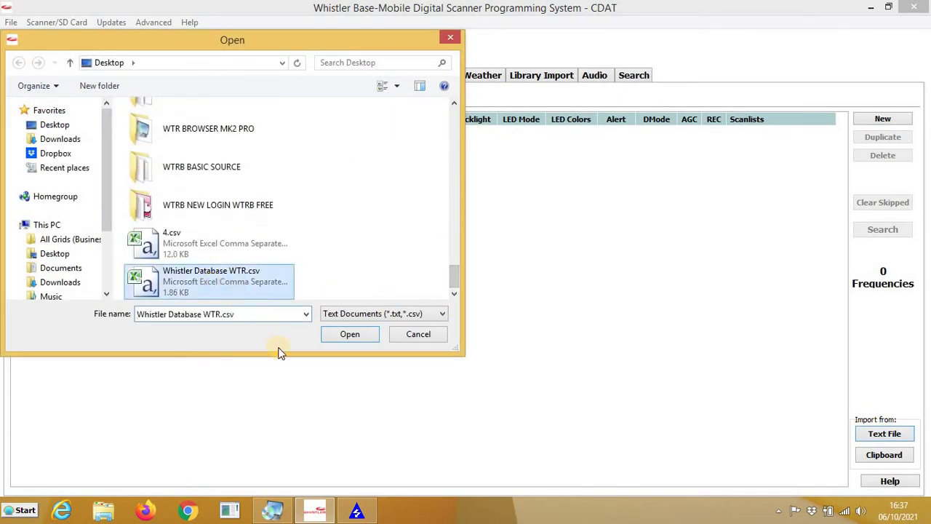
left_click(337, 334)
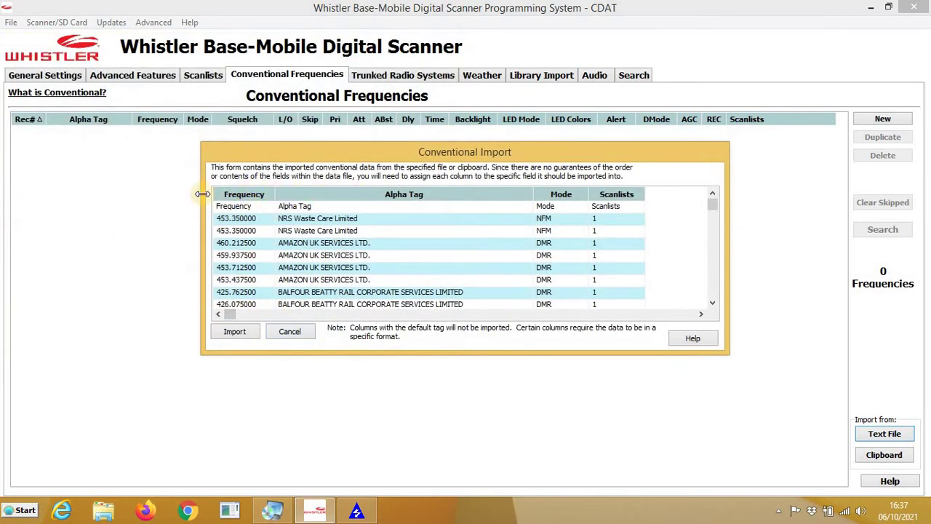
- Map the first column to Frequency and import the 41 frequencies
left_click(268, 197)
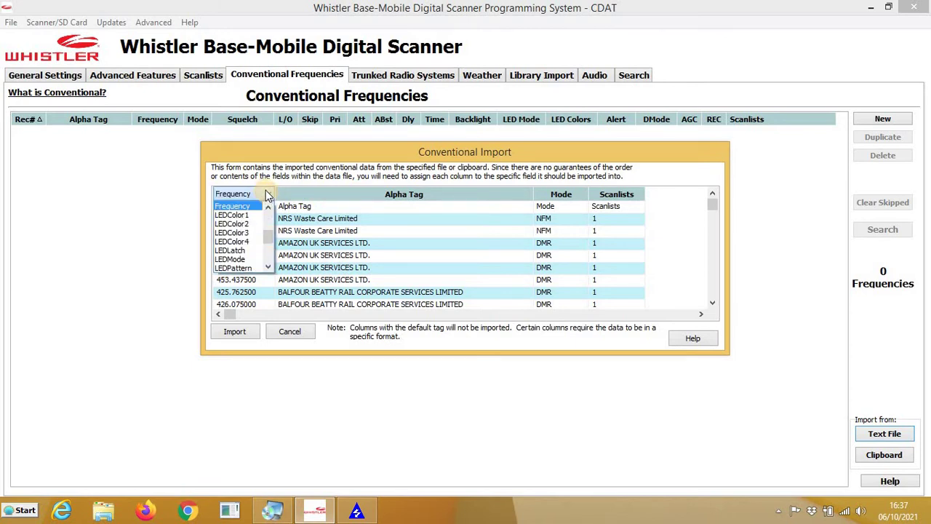
left_click(232, 206)
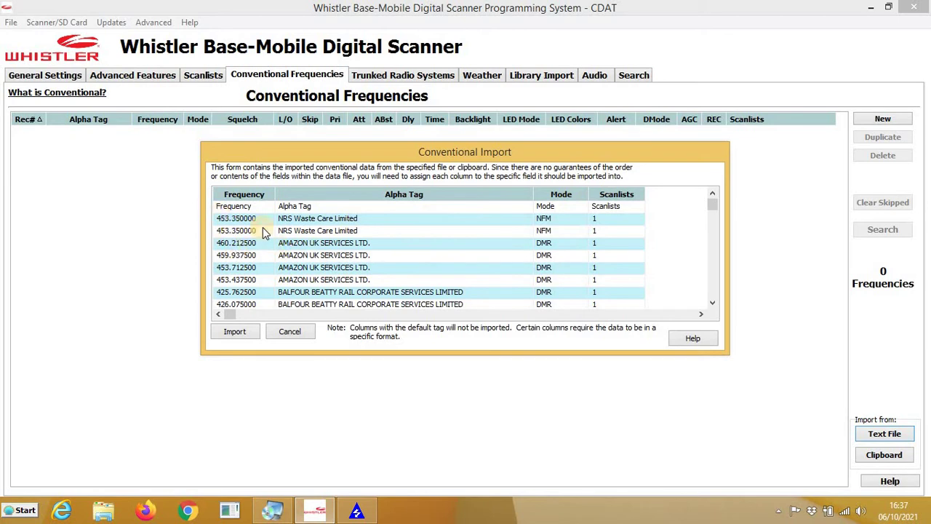
left_click(237, 330)
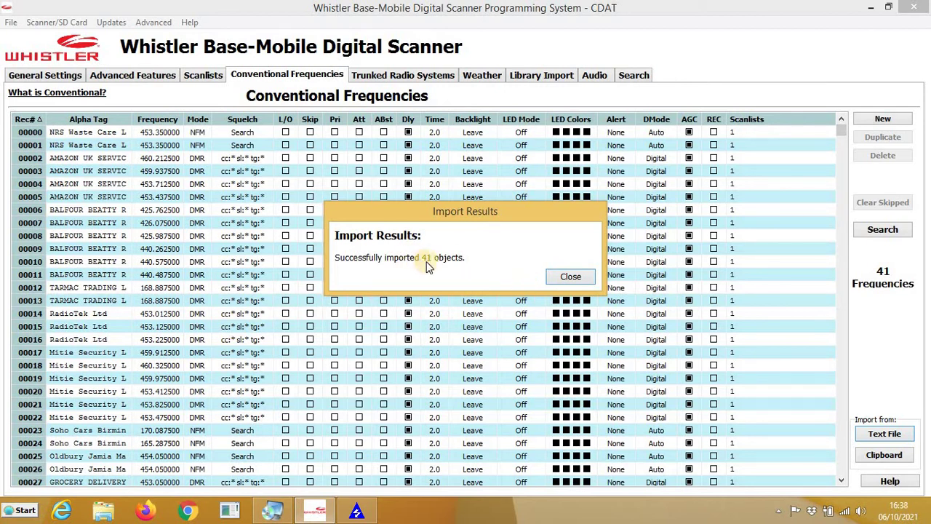
- Dismiss the import results, review the Scanlists, Advanced Features and General Settings tabs, and make Scanlist 001 default
left_click(566, 277)
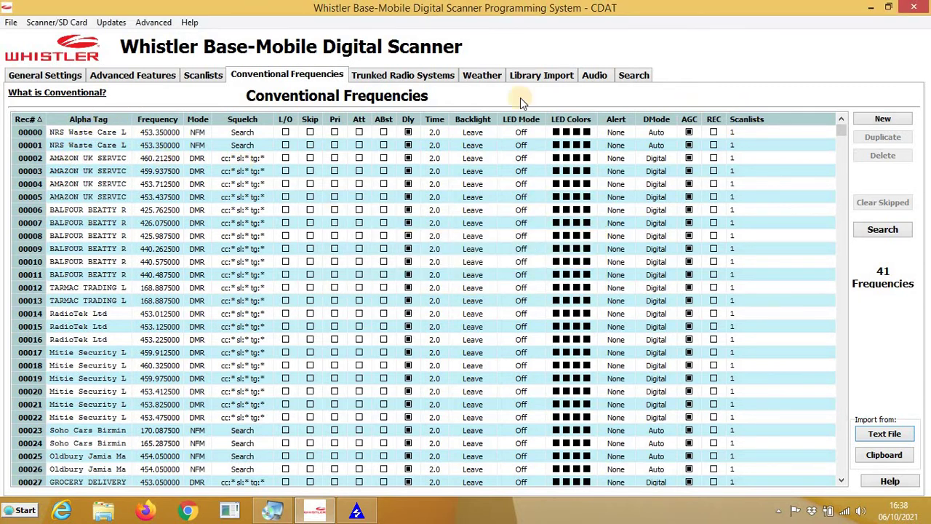
left_click(206, 75)
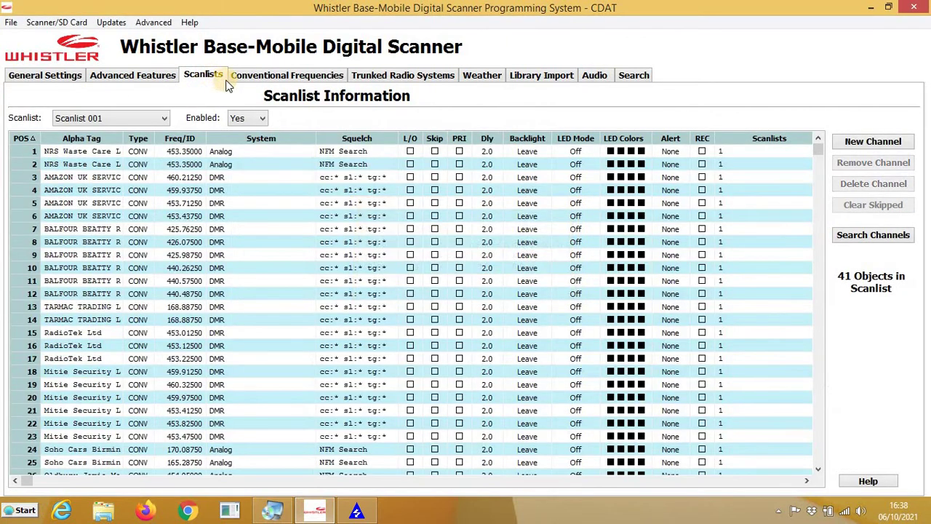
left_click(140, 81)
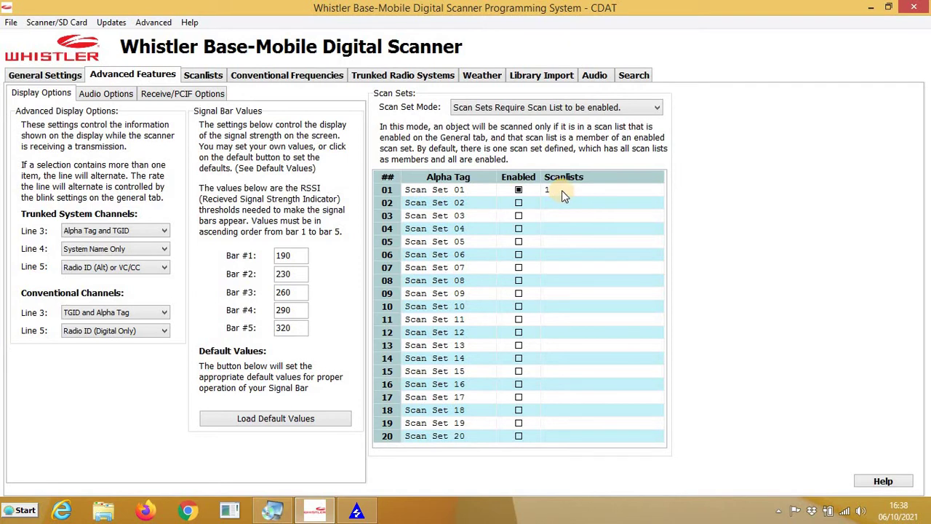
left_click(33, 79)
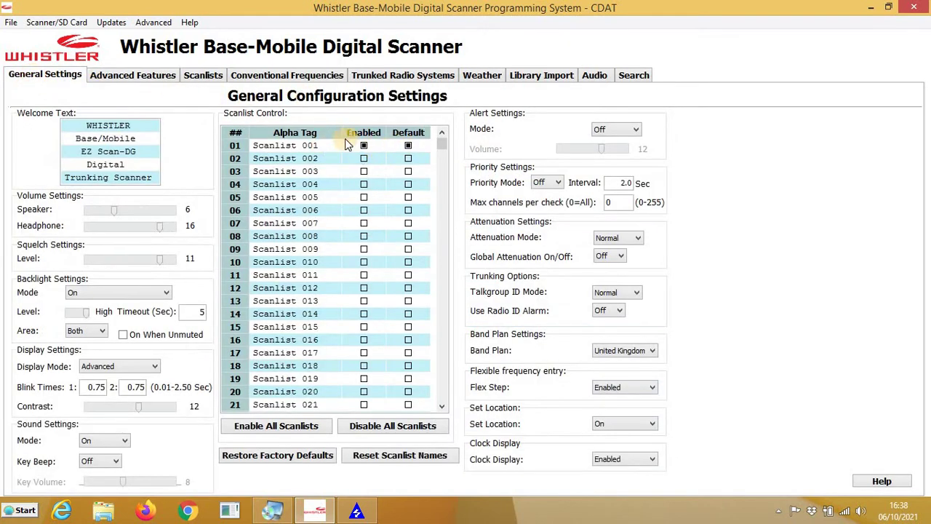
left_click(411, 145)
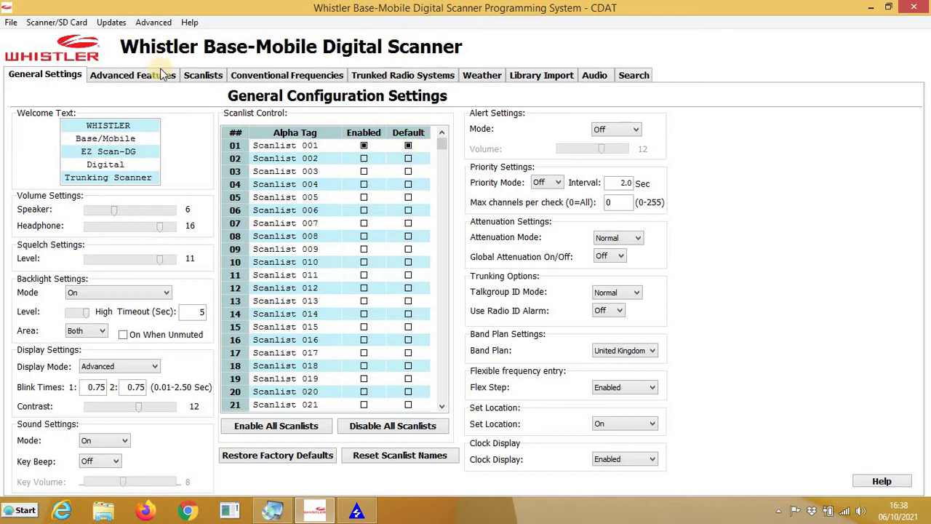
- Bring the Whistler Database Creator window back in front of CDAT
left_click(57, 22)
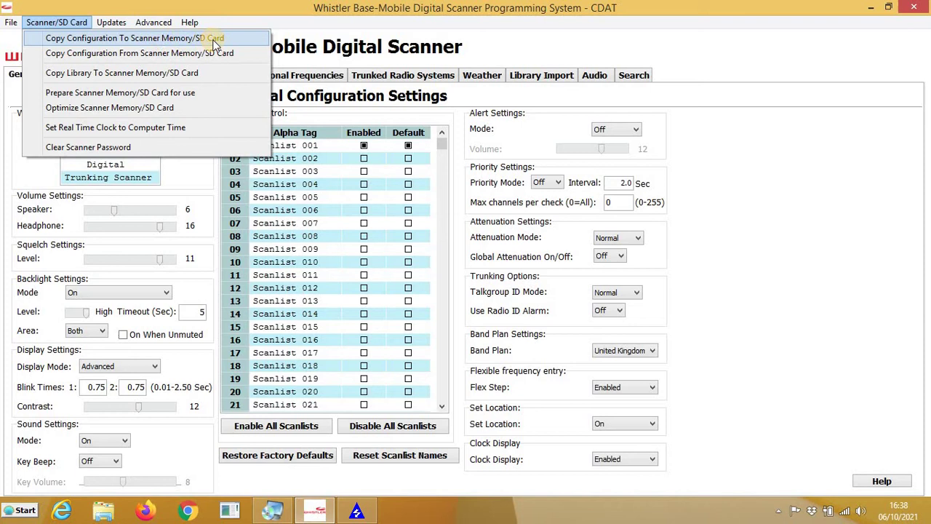
left_click(645, 32)
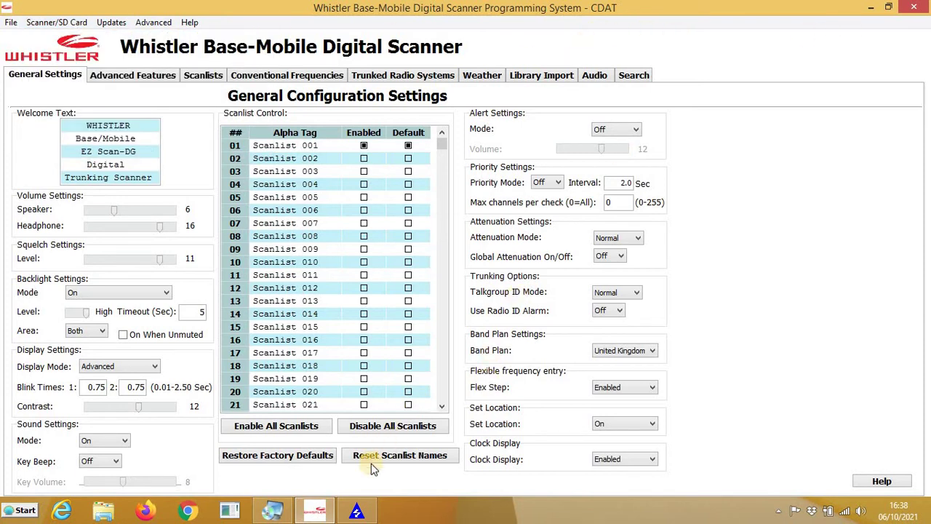
left_click(356, 511)
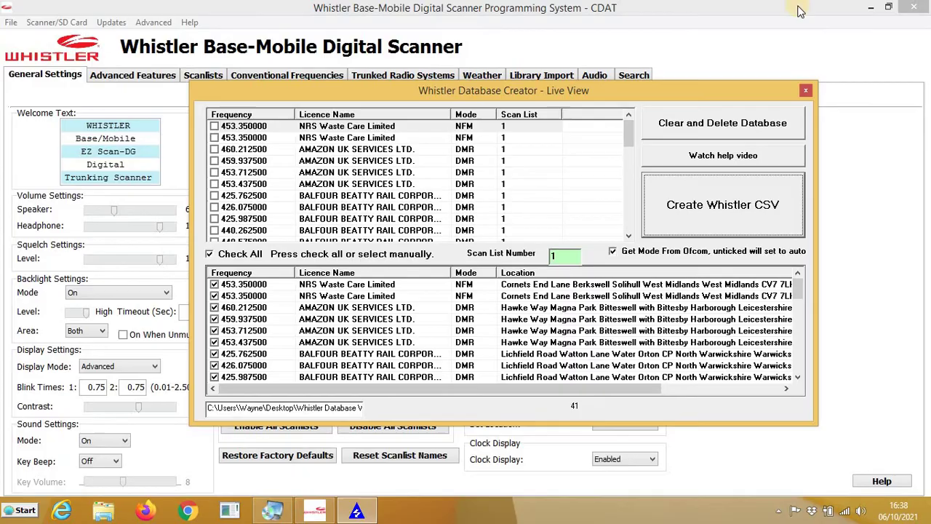
- Minimise CDAT, select the export file path, and reposition the Database Creator window
left_click(868, 8)
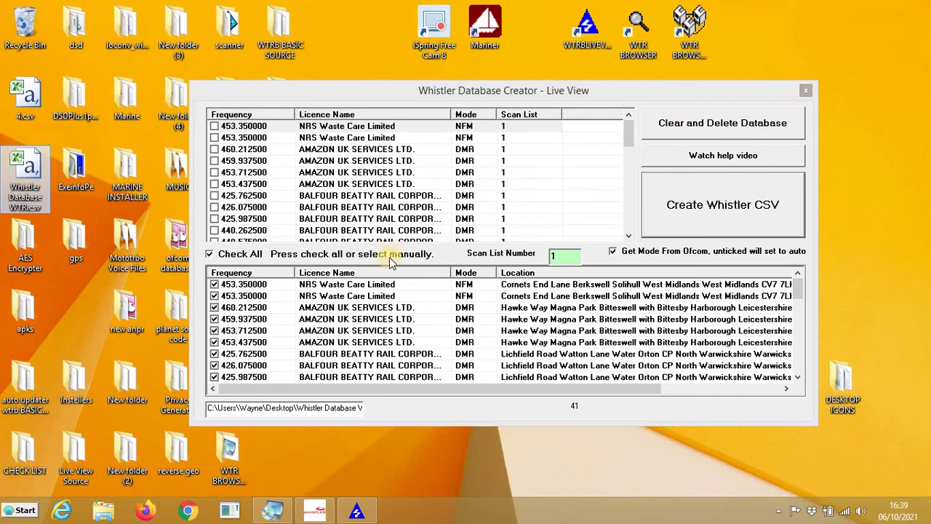
left_click_drag(210, 407, 406, 413)
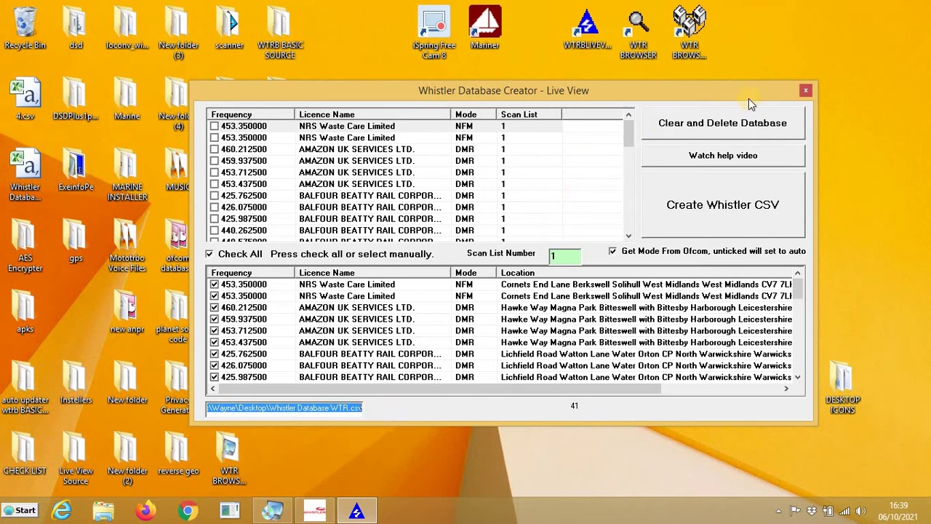
left_click_drag(748, 94, 788, 89)
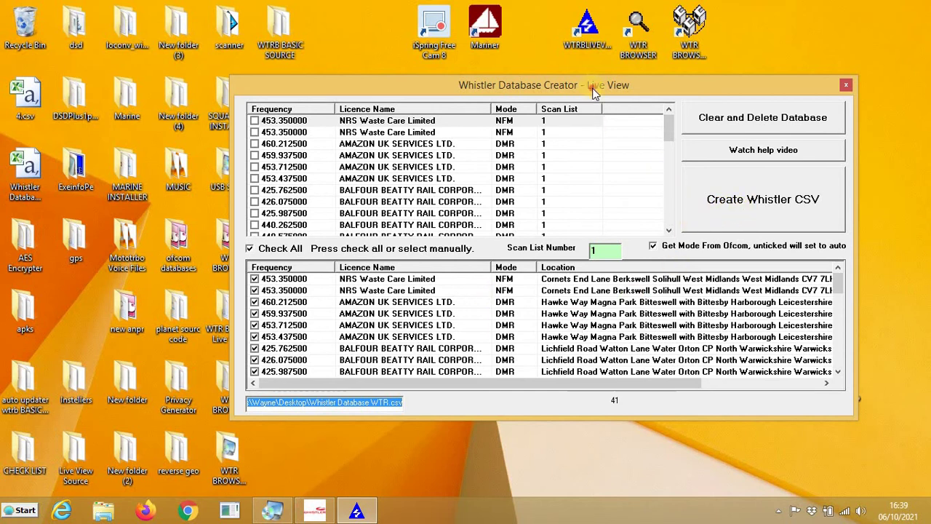
left_click_drag(592, 88, 569, 66)
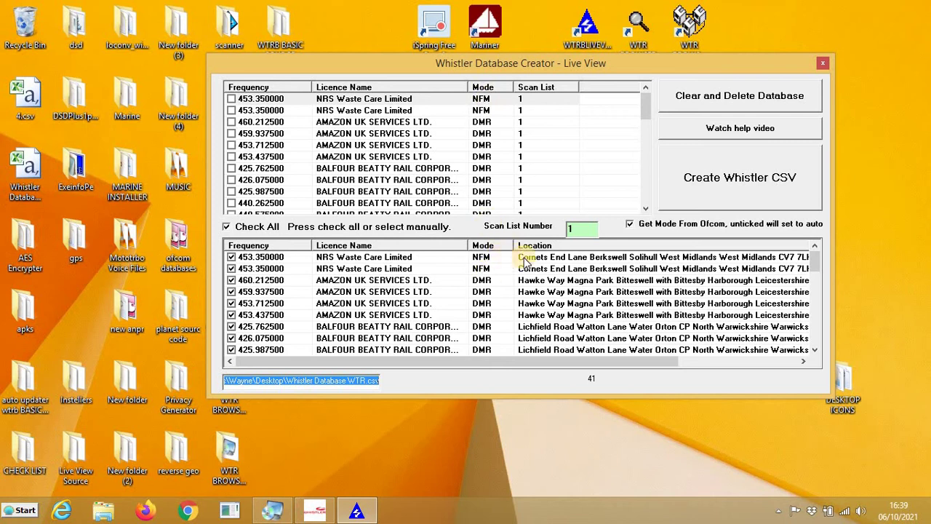
mouse_move(816, 263)
left_mouse_down()
mouse_move(817, 295)
mouse_move(816, 256)
left_mouse_up()
mouse_move(645, 100)
left_mouse_down()
mouse_move(646, 190)
mouse_move(644, 102)
left_mouse_up()
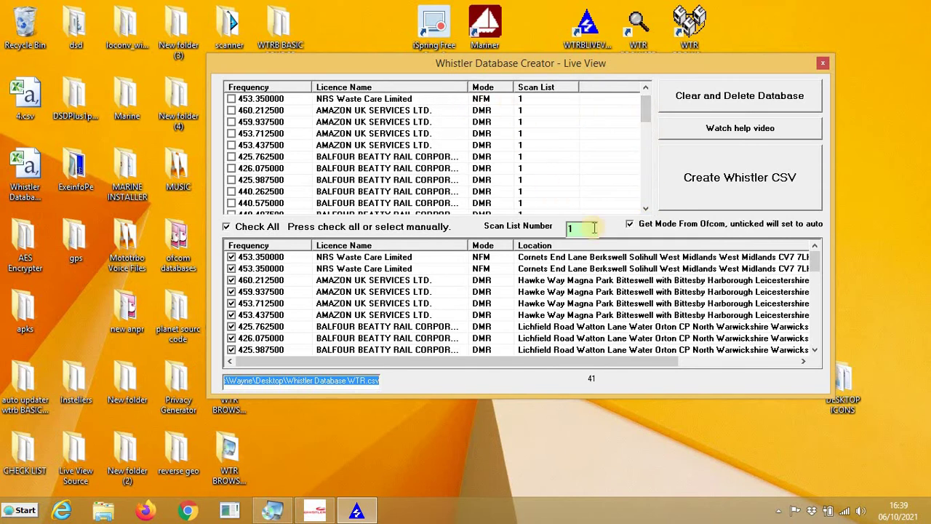
- Untick 'Get Mode From Ofcom' so modes become AUTO, and clear the database list
left_click(630, 225)
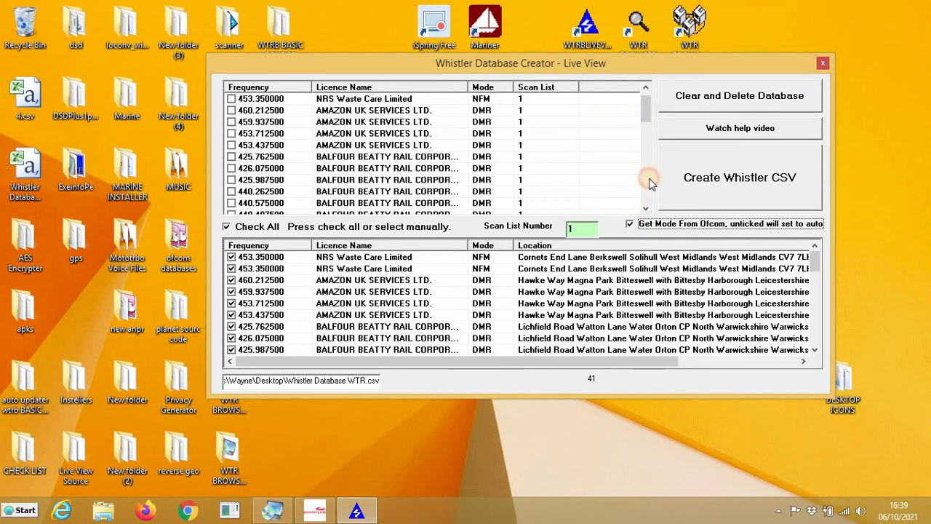
left_click(682, 136)
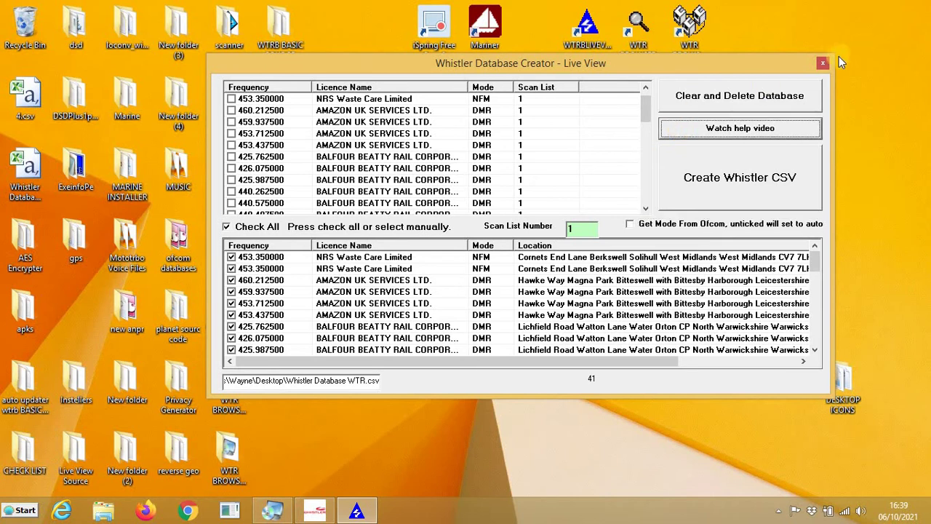
left_click(751, 95)
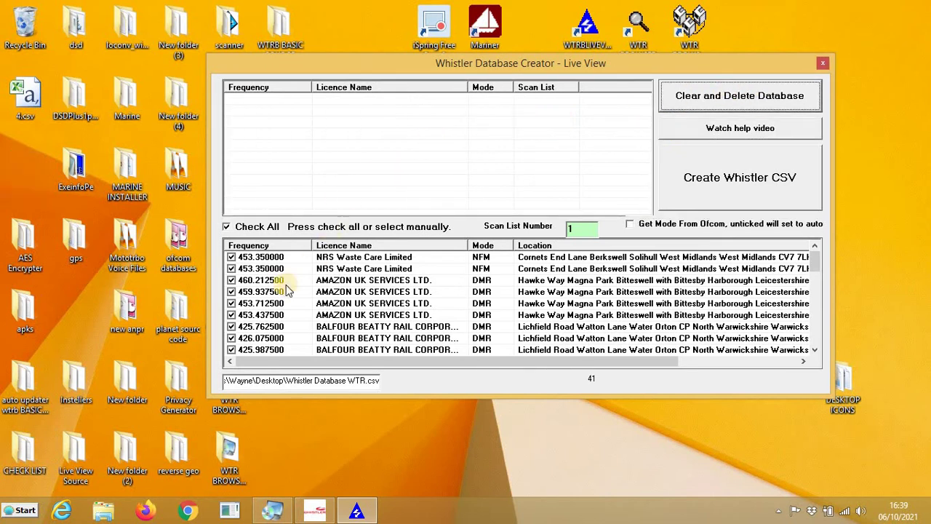
- Export the frequencies to the Desktop as 'Whistler DatabaseD WTR.csv'
left_click(700, 192)
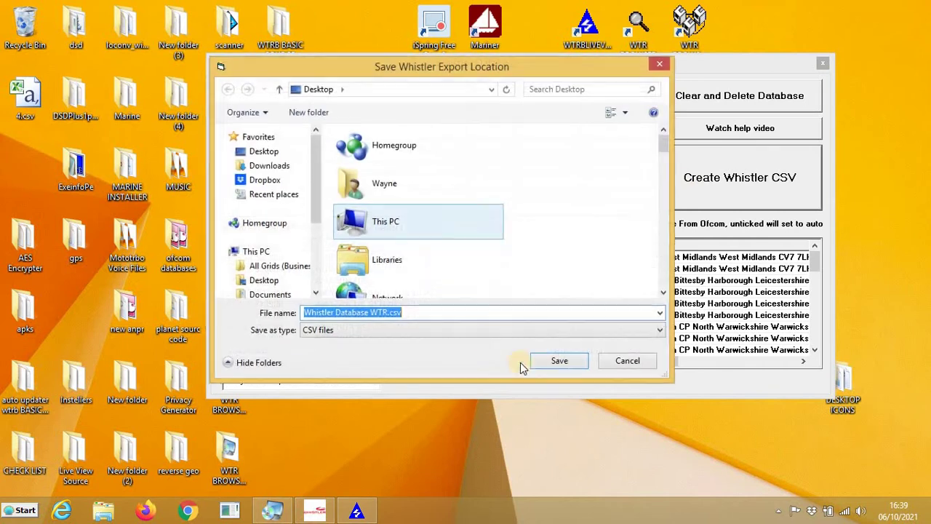
left_click(369, 312)
type("D")
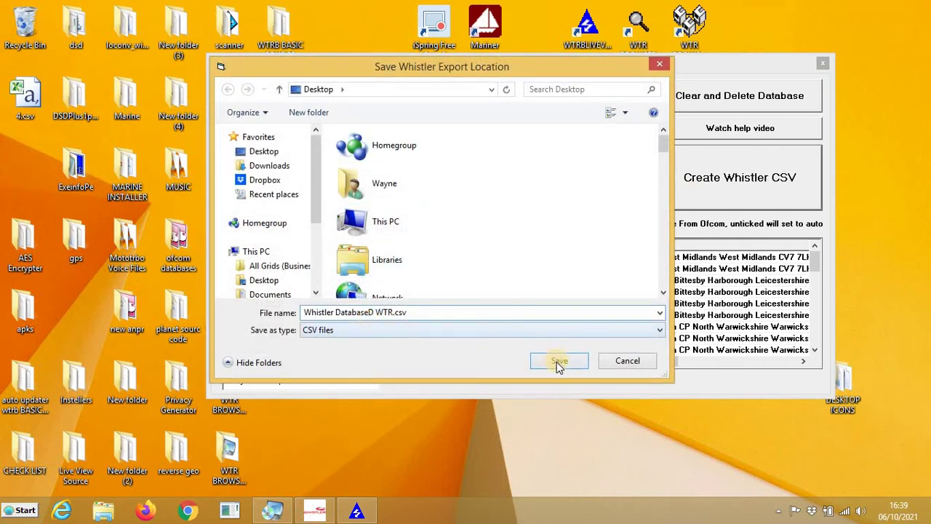
left_click(555, 360)
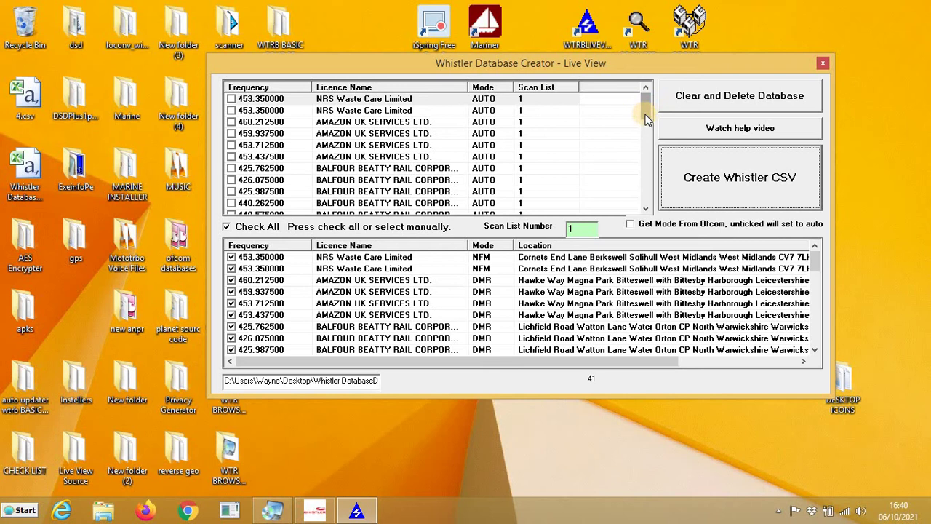
- Set scan list number 200 and save a new CSV with 'GGG' inserted in the file name
left_click(681, 100)
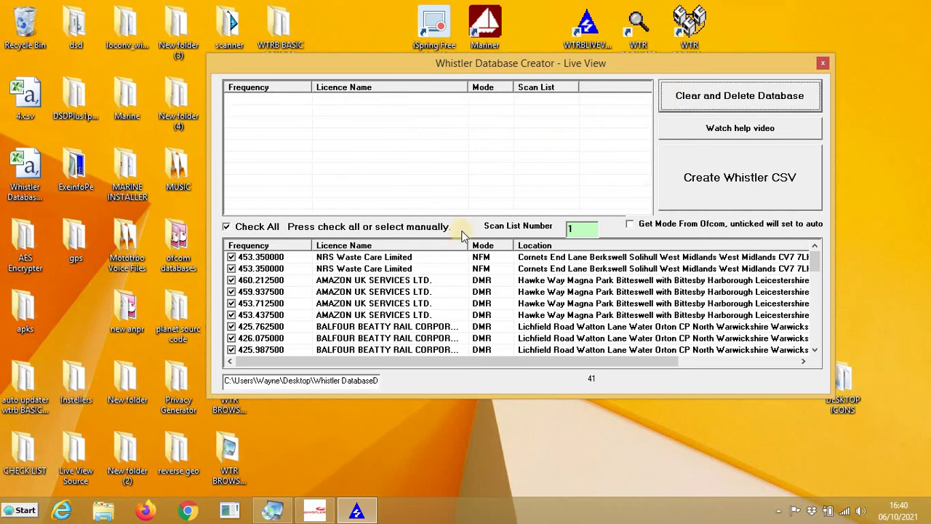
double_click(579, 228)
type("200")
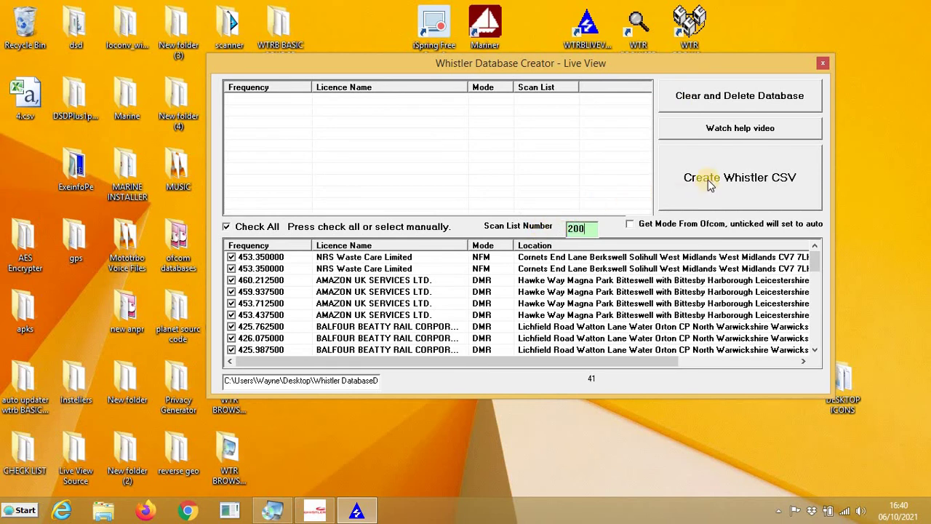
left_click(708, 180)
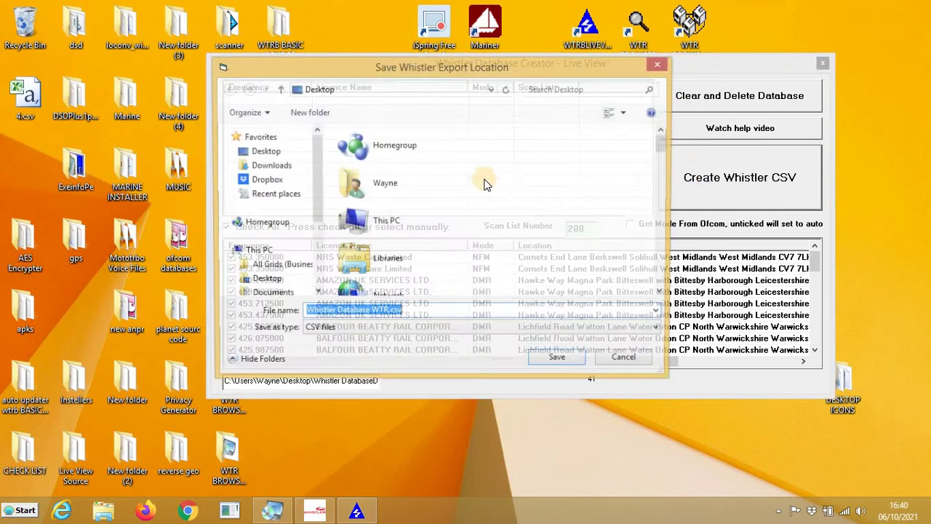
left_click(365, 312)
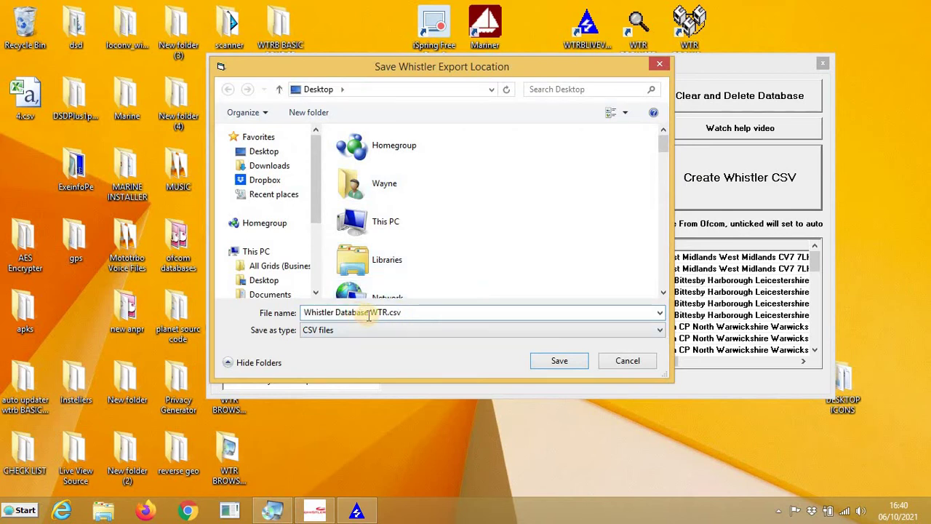
type("GGG")
left_click(566, 365)
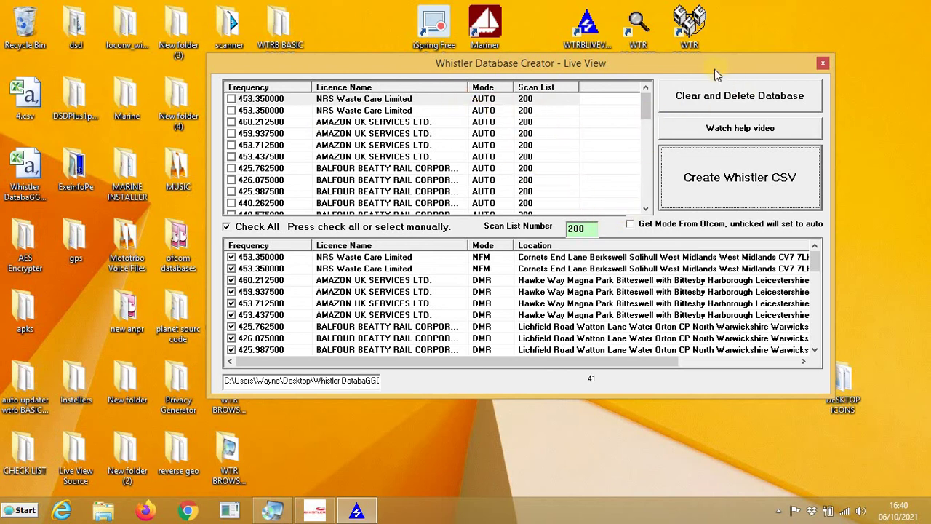
- Reposition the Database Creator window and recheck the scan list number field
left_click_drag(715, 35, 719, 31)
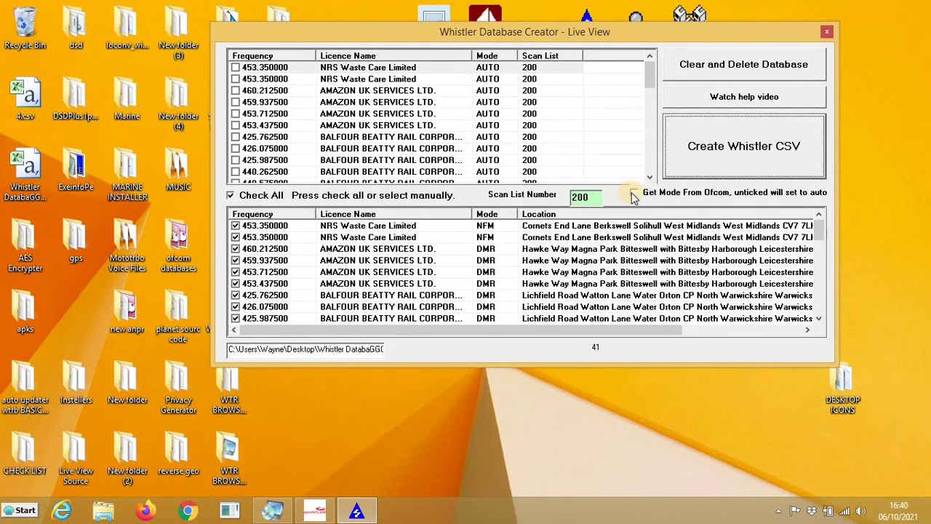
left_click(589, 197)
left_click_drag(611, 31, 594, 61)
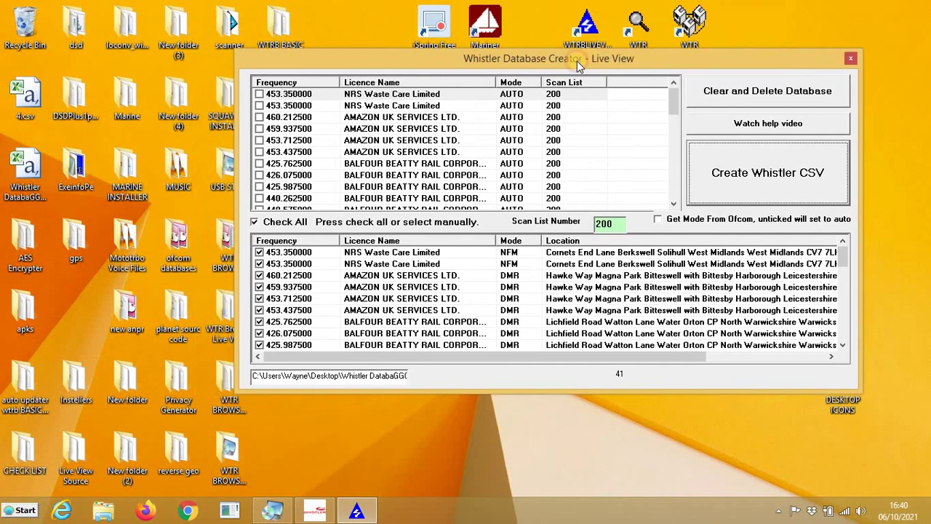
left_click_drag(570, 64, 596, 63)
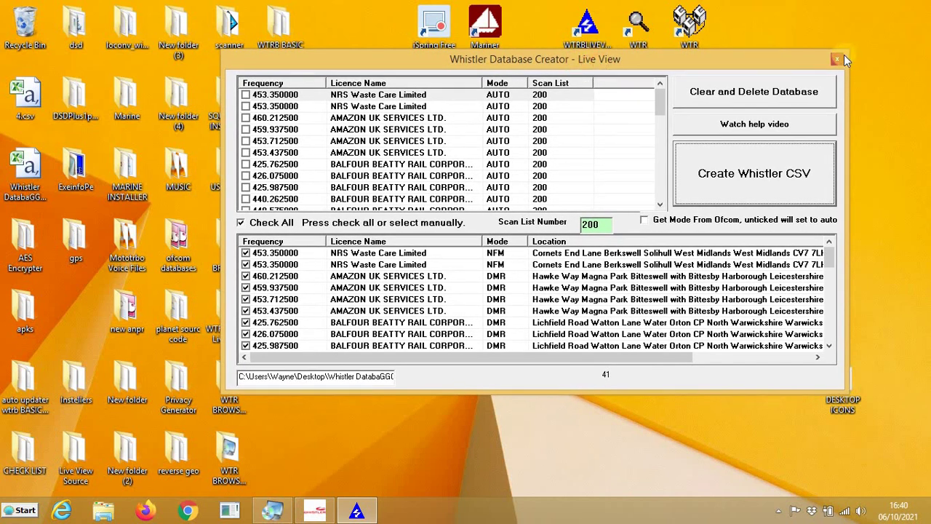